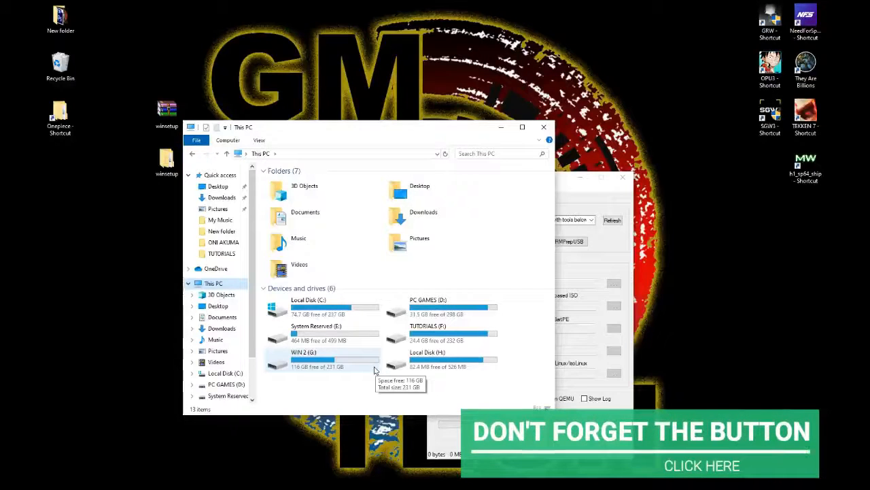
Step: Close the File Explorer window and open Command Prompt through Windows search for "cmd"
click(557, 139)
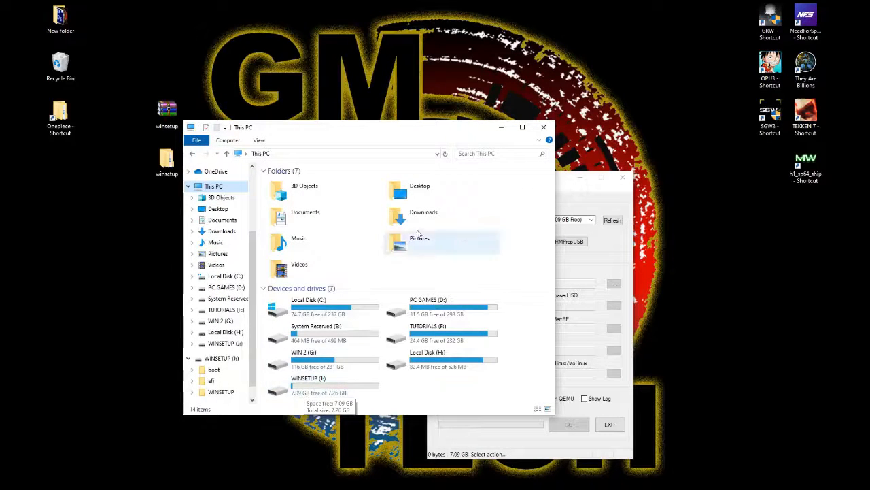
click(544, 128)
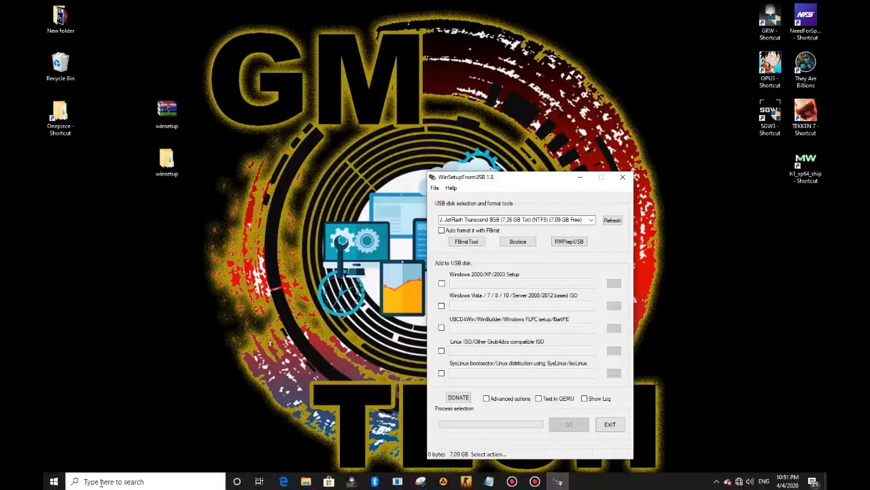
click(101, 482)
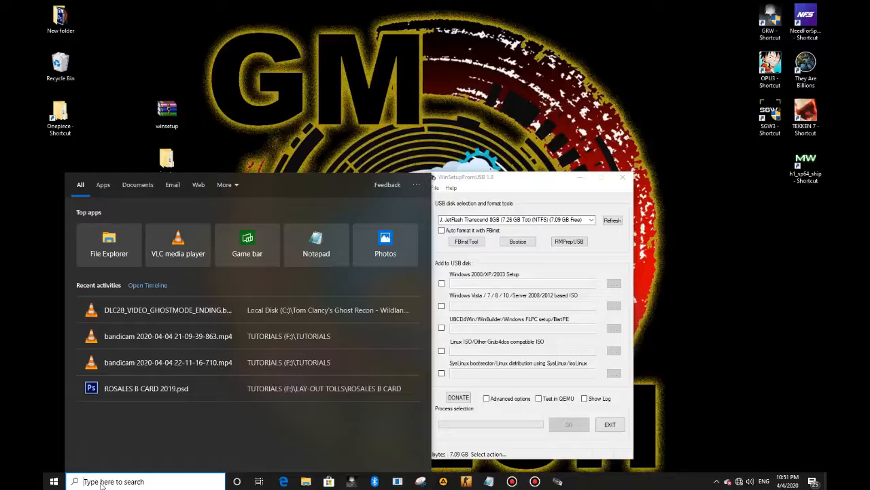
text(cmd)
key(Return)
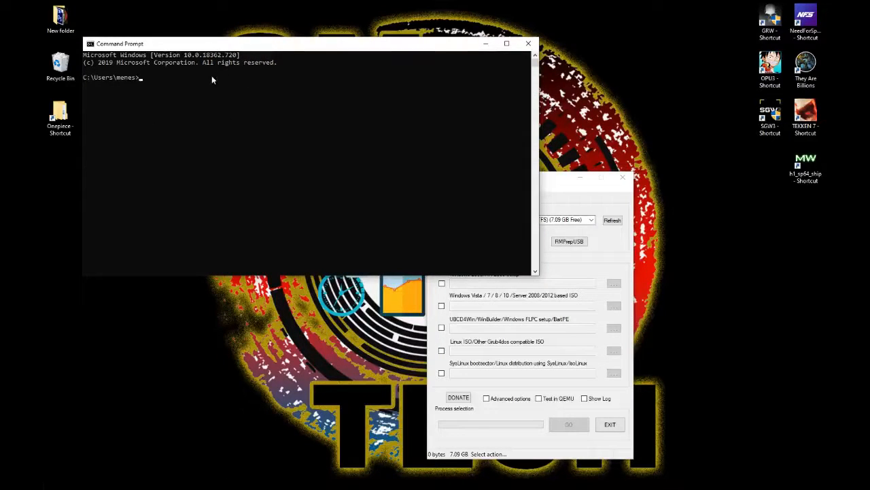
Step: Start diskpart from the command line and run list disk to list the computer's disks
click(202, 85)
text(diskpart)
key(Return)
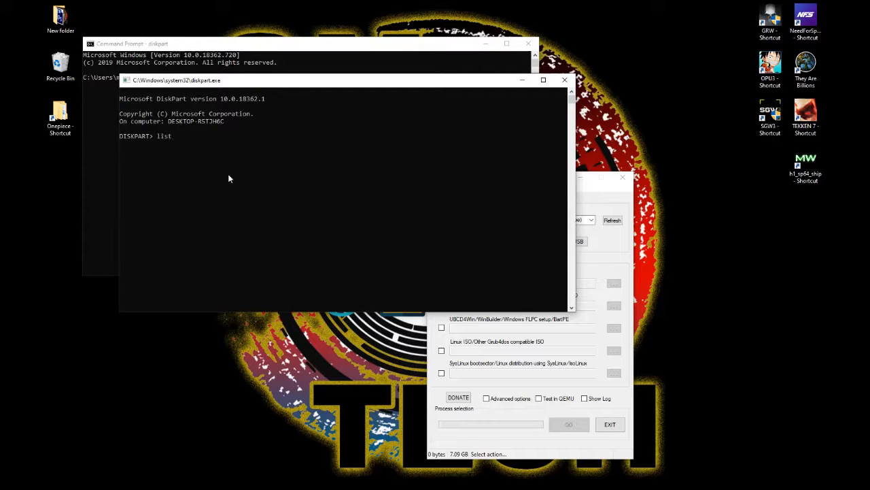
text(list disk)
key(Return)
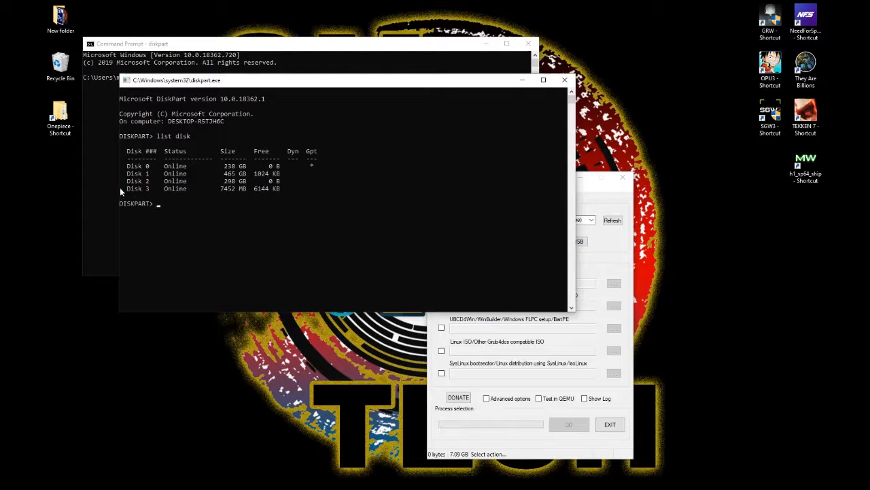
Step: Compare the Disk 3 entry in the DiskPart list with the WINSETUP (J:) drive's size in This PC
drag(120, 187, 154, 194)
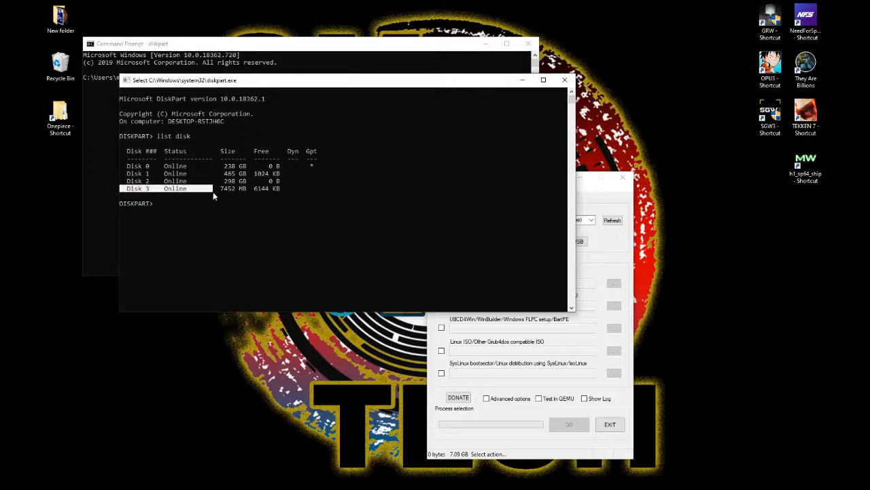
drag(213, 192, 284, 192)
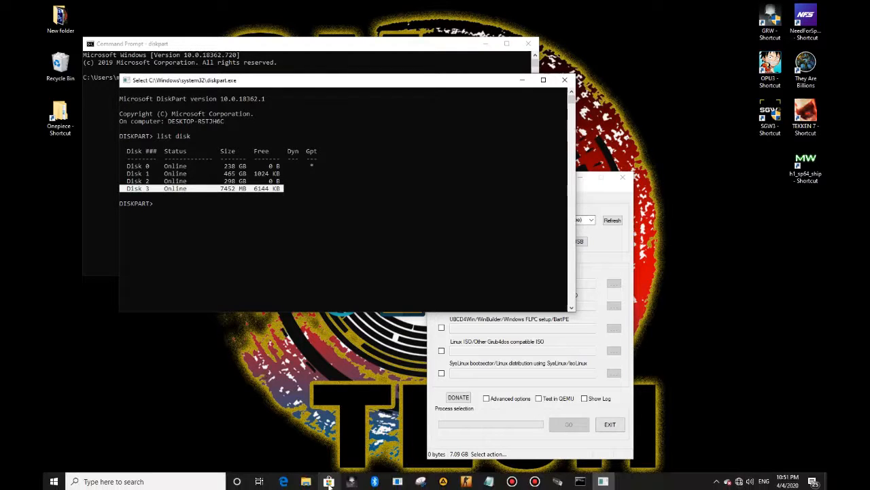
click(307, 483)
click(224, 283)
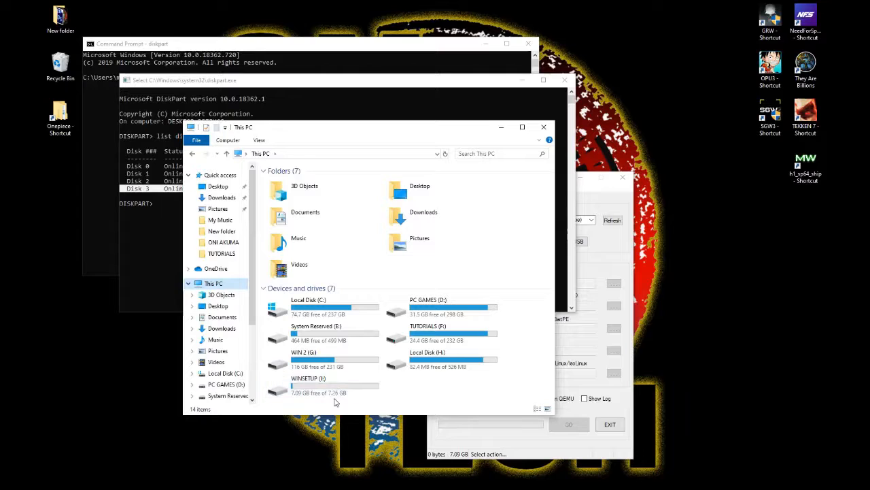
click(543, 129)
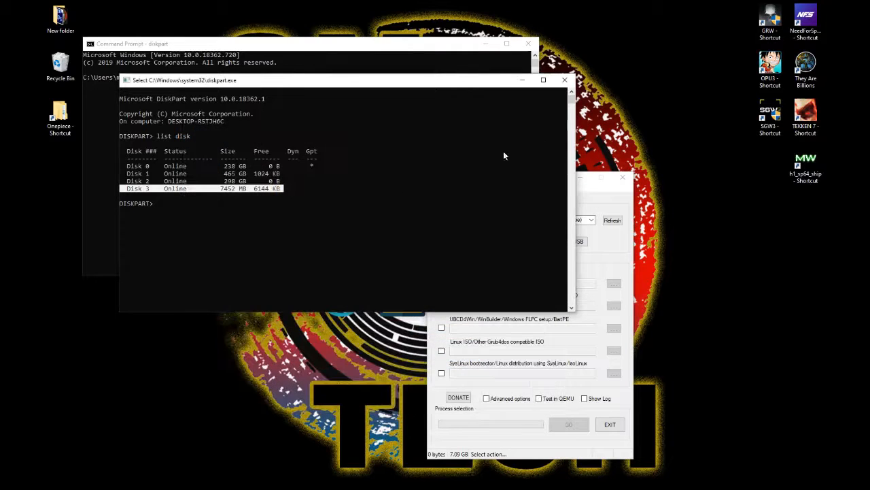
Step: Select disk 3 in DiskPart and wipe it with the clean command
click(206, 211)
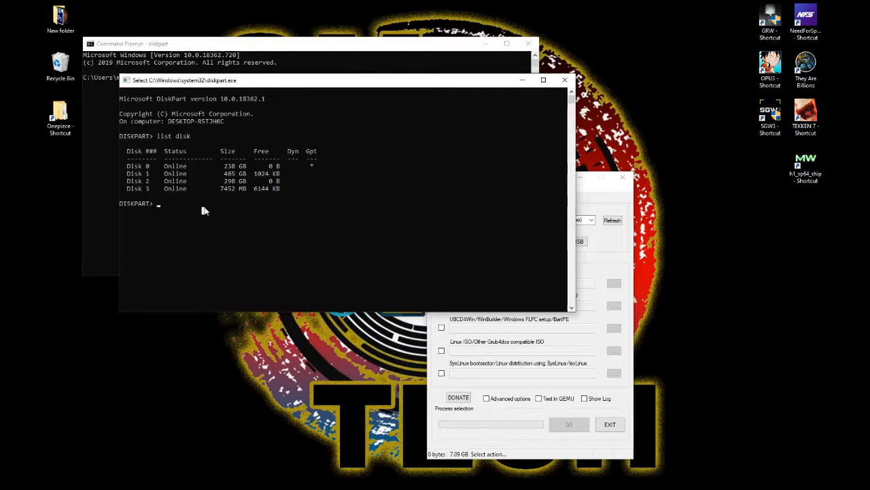
text(sel)
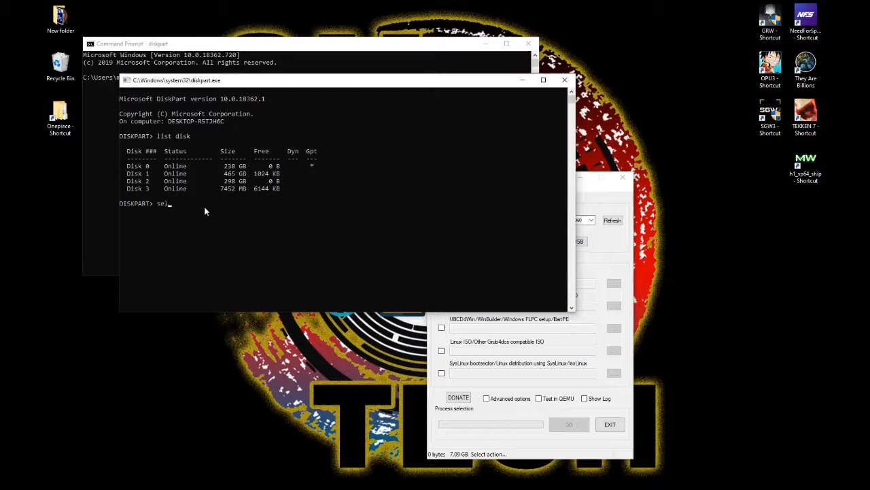
text(ect disk)
key(Return)
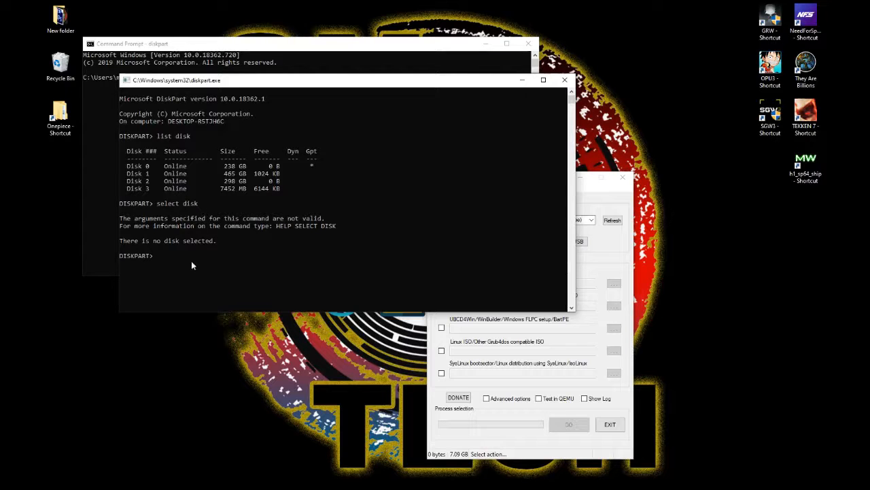
text(select disk 3)
key(Return)
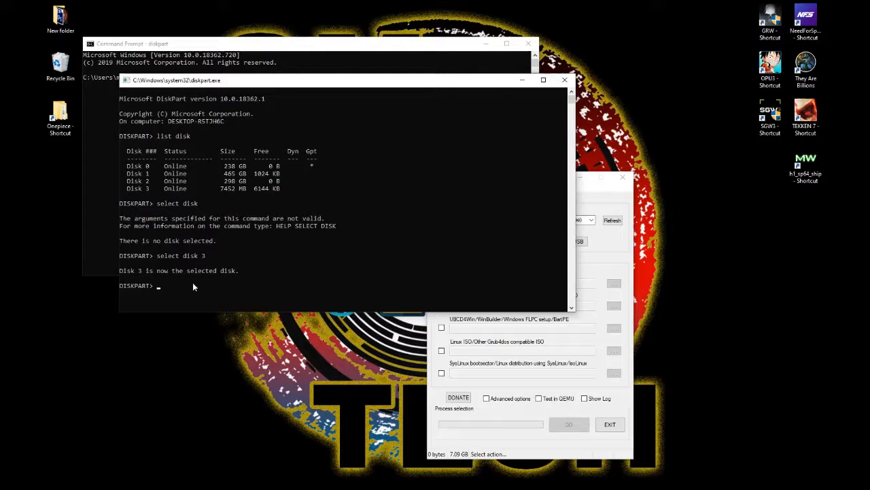
text(clean)
key(Return)
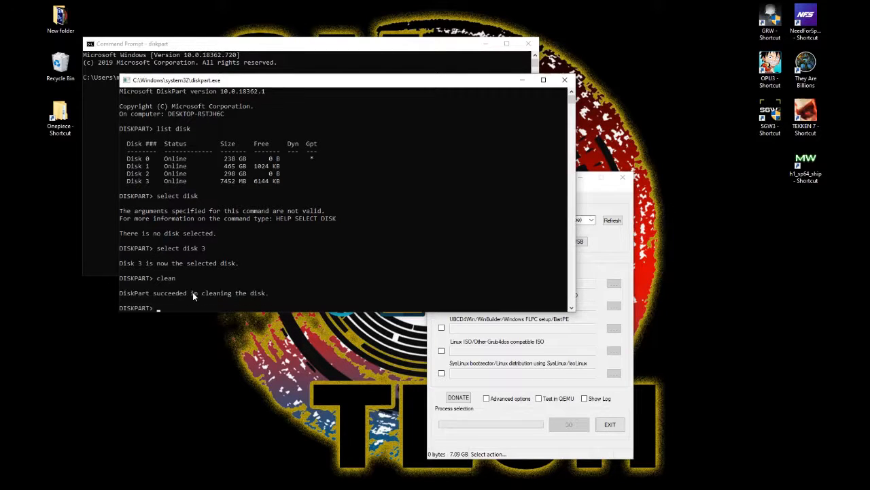
Step: Exit DiskPart and close the Command Prompt window
click(270, 293)
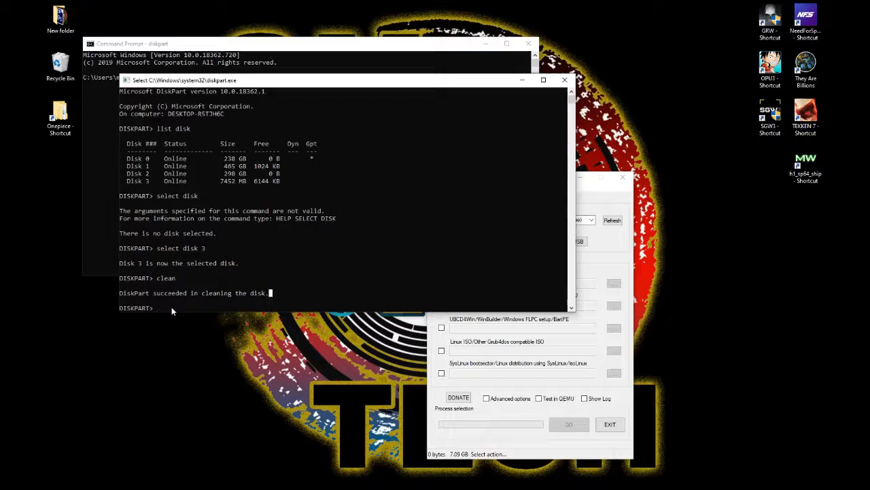
key(Escape)
text(exit)
key(Return)
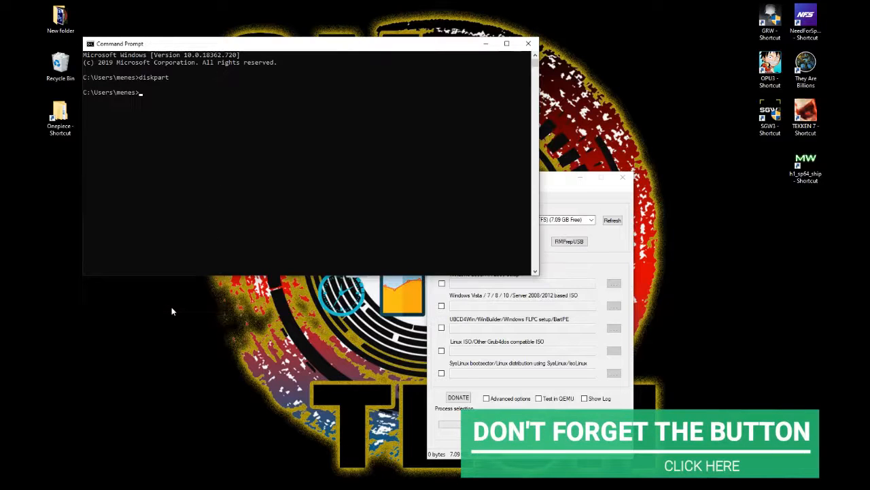
click(529, 45)
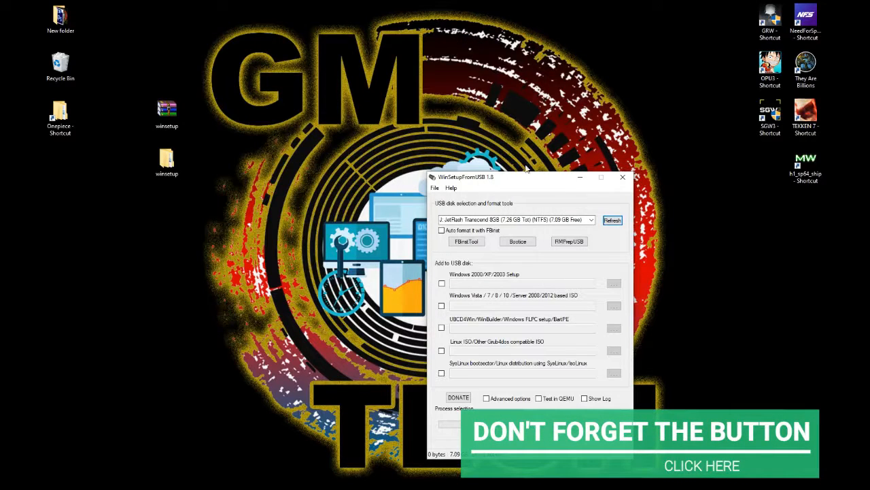
Step: Try to open the WINSETUP (J:) drive from This PC, dismiss the disc dialogs, and close File Explorer
drag(525, 179, 508, 116)
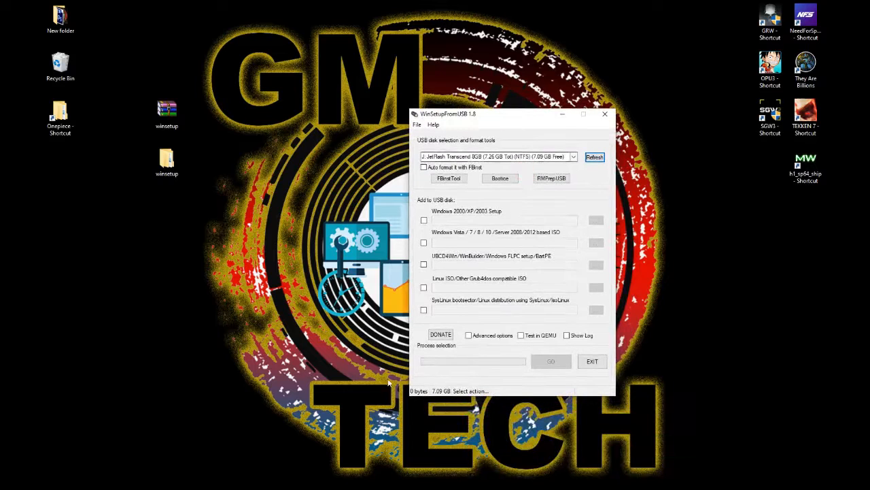
click(306, 481)
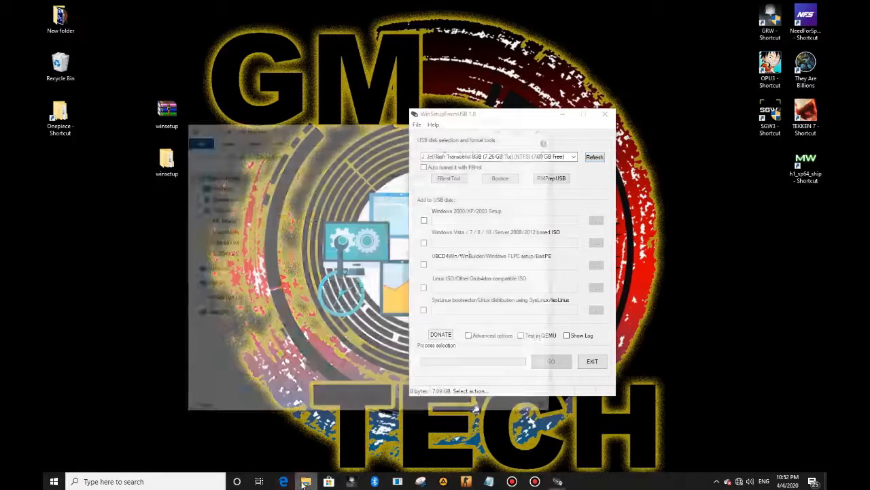
click(212, 283)
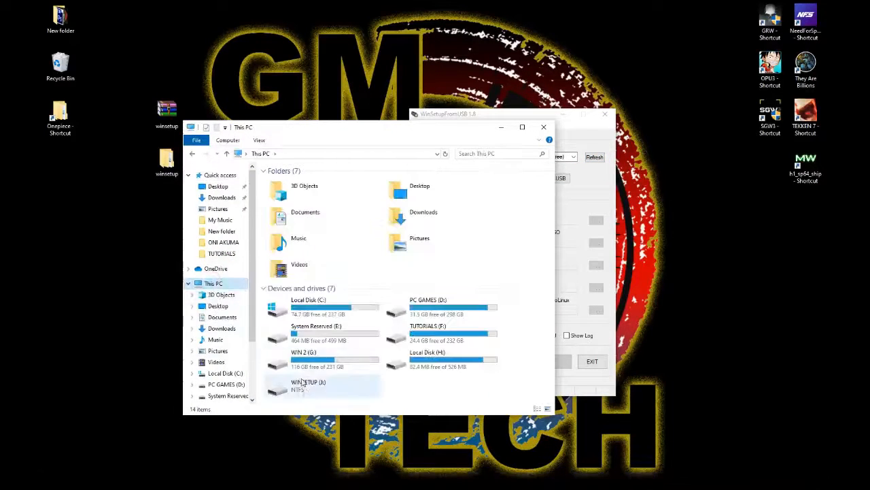
double_click(306, 387)
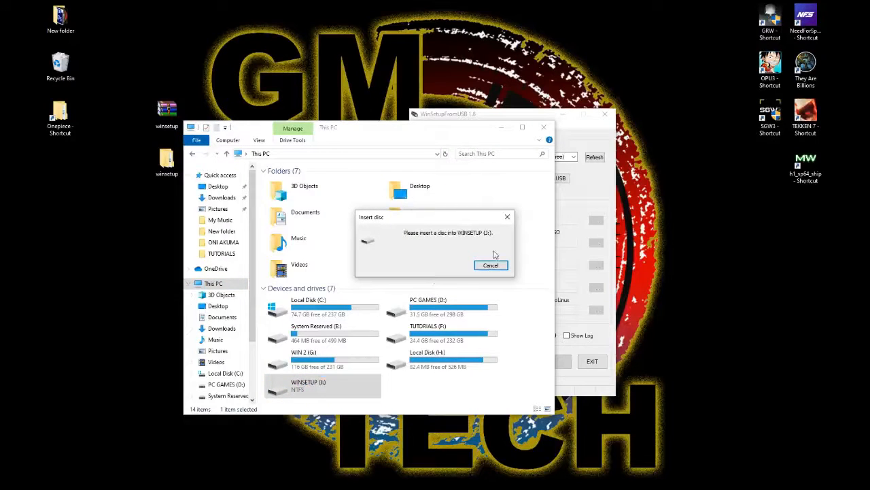
click(510, 220)
double_click(346, 386)
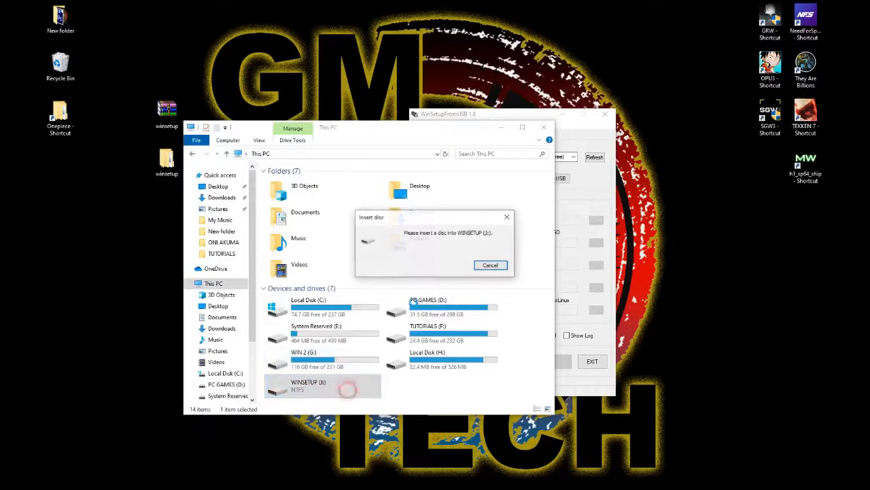
click(501, 222)
drag(427, 135, 421, 123)
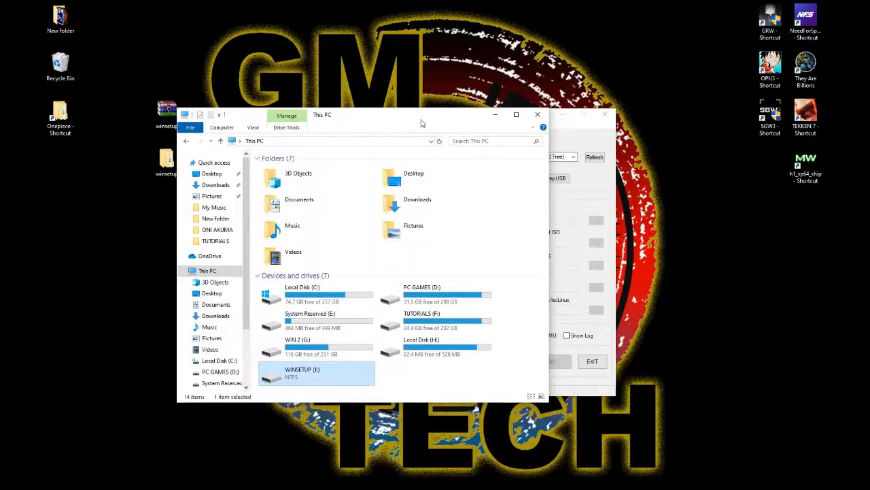
click(537, 114)
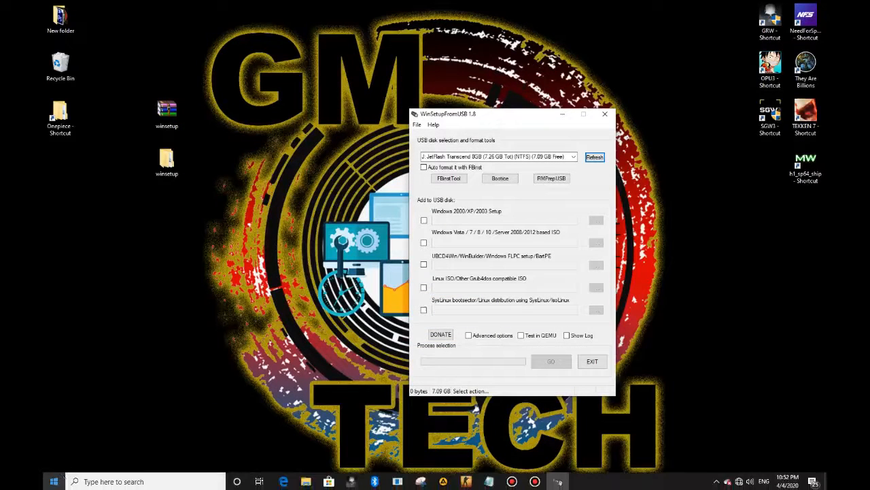
Step: Open Disk Management and locate the unallocated space of removable Disk 3
click(54, 482)
right_click(54, 482)
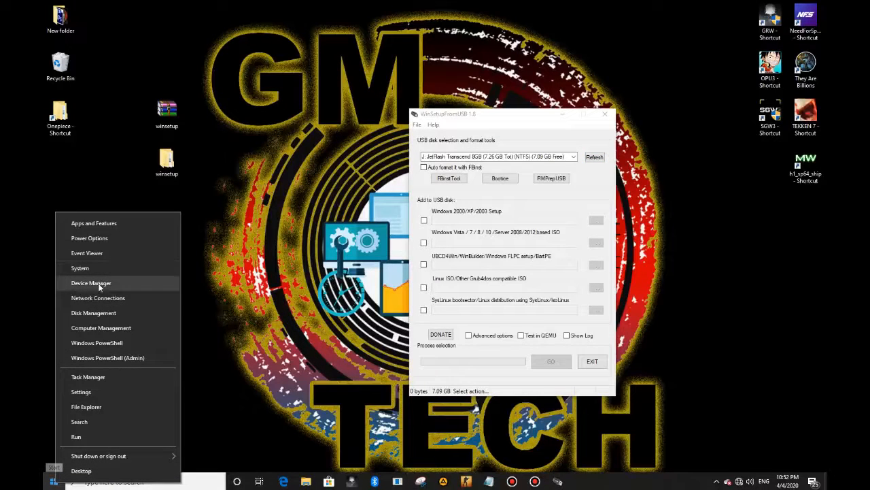
click(94, 313)
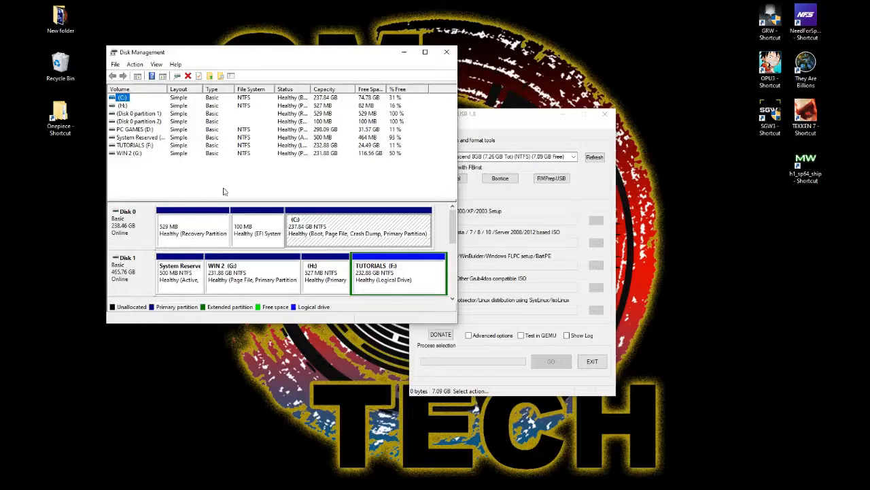
drag(454, 228, 455, 282)
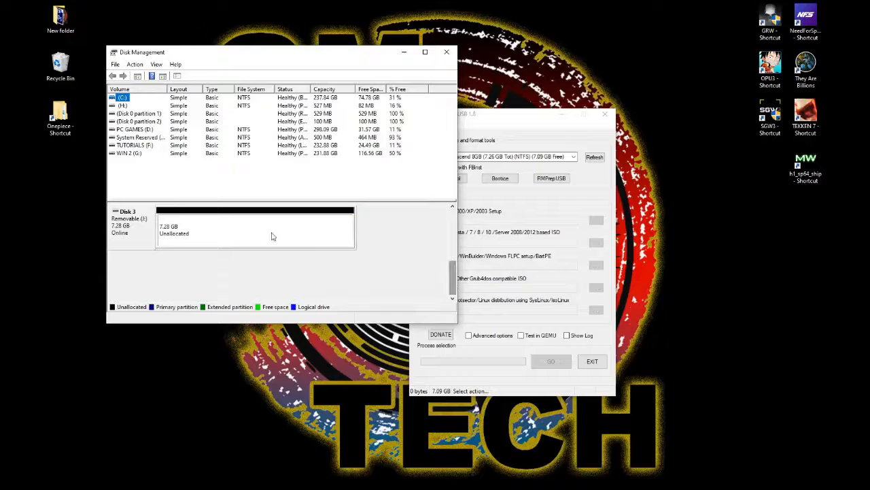
Step: Create a 7450 MB simple volume on Disk 3's unallocated space with the wizard's default settings, and close the open drive and Disk Management windows
right_click(190, 234)
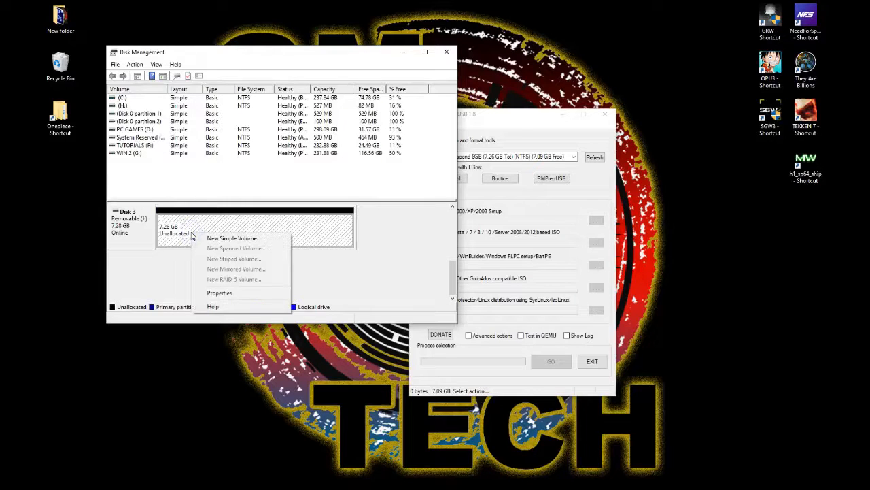
click(213, 238)
click(287, 265)
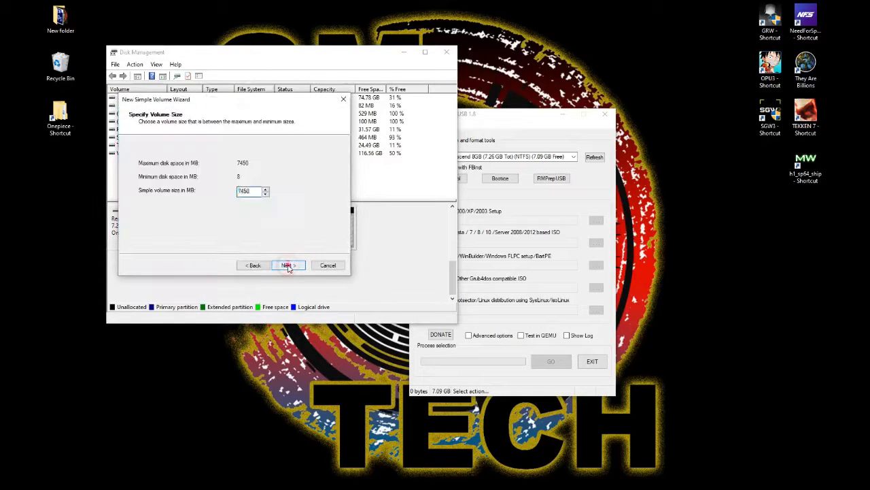
click(287, 265)
click(288, 265)
click(288, 266)
click(288, 265)
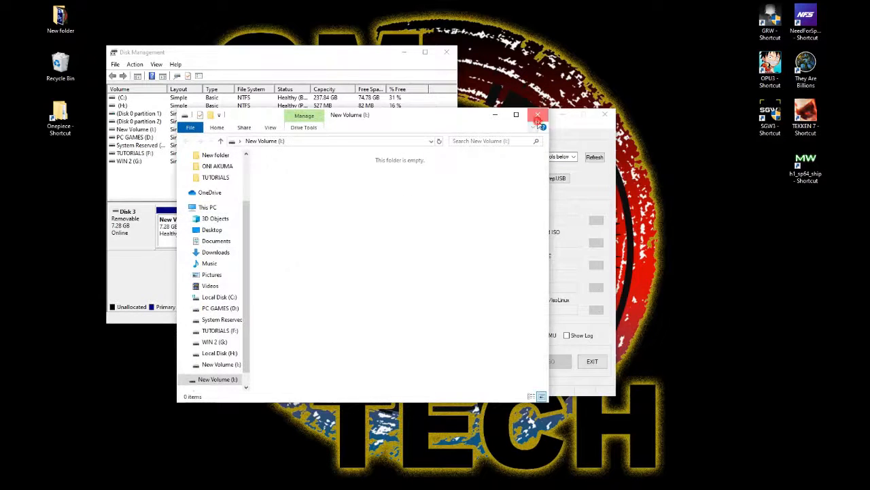
click(537, 116)
click(446, 52)
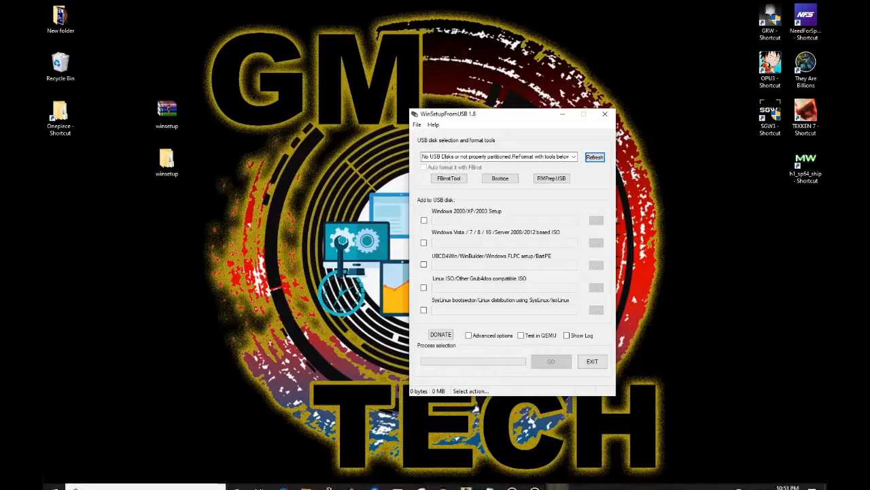
Step: Open New Volume (I:) from This PC to check its contents
click(306, 480)
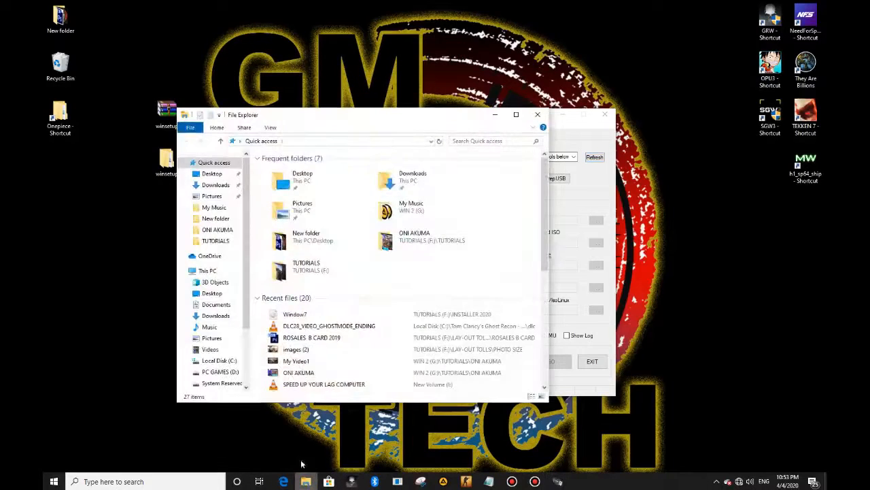
click(206, 271)
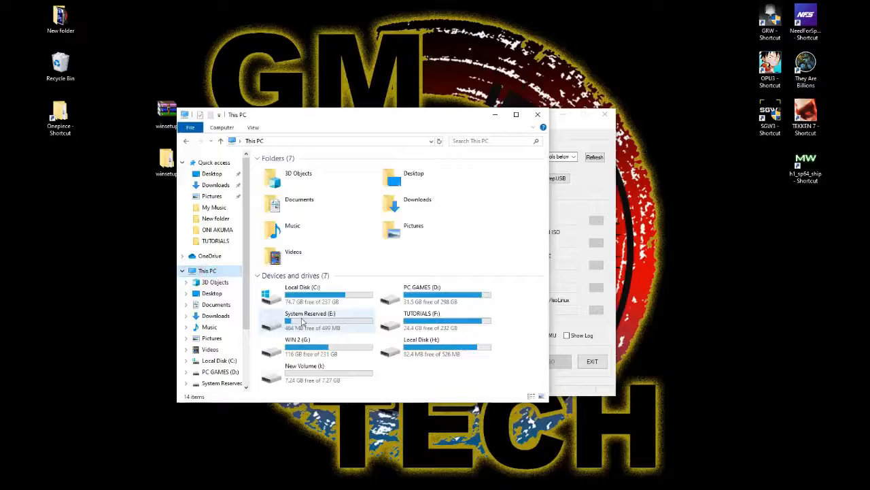
double_click(298, 375)
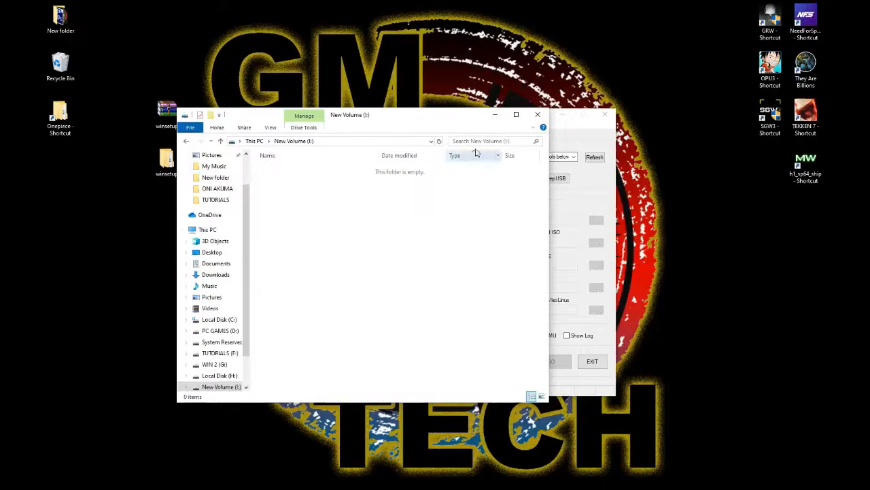
Step: Close the empty New Volume (I:) window and refresh the USB disk list in WinSetupFromUSB
click(535, 117)
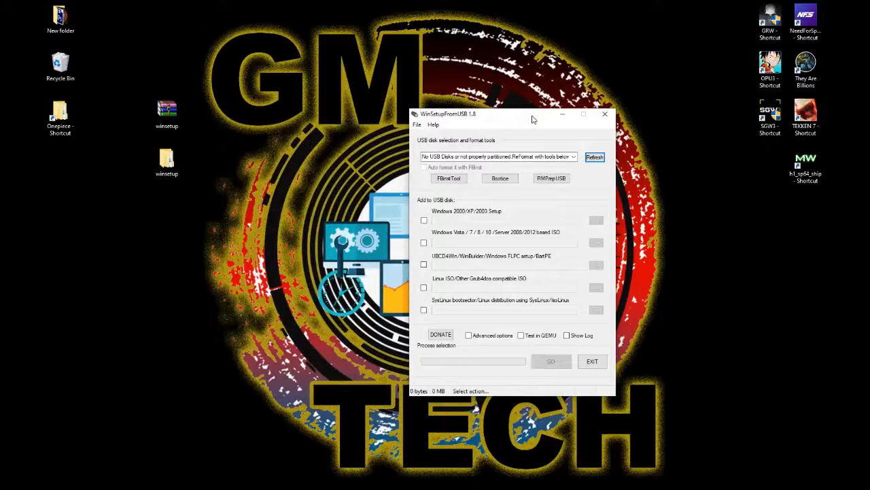
click(528, 156)
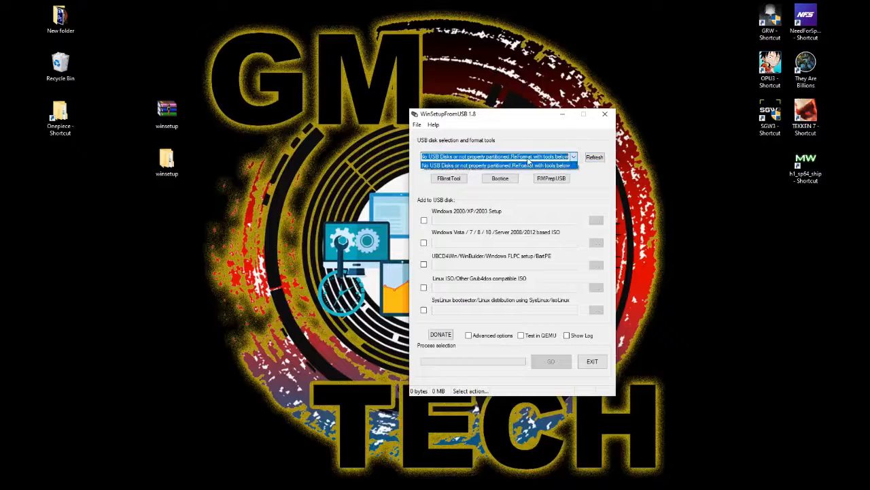
click(542, 150)
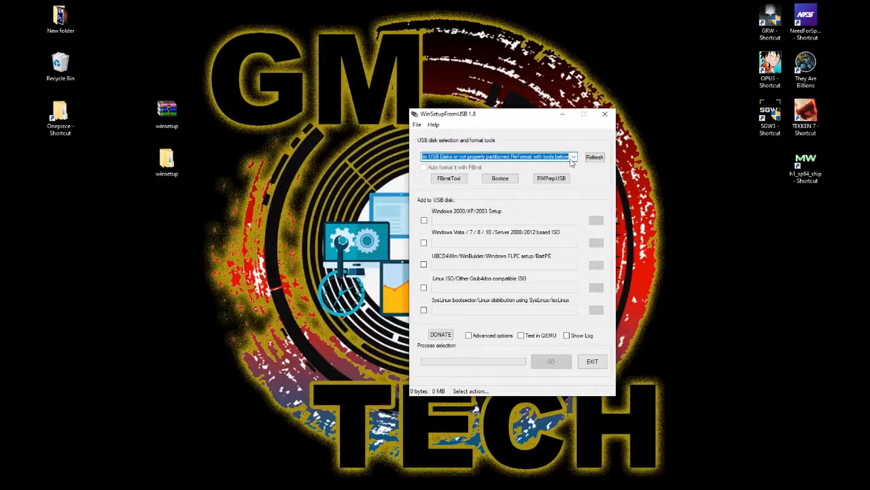
click(573, 157)
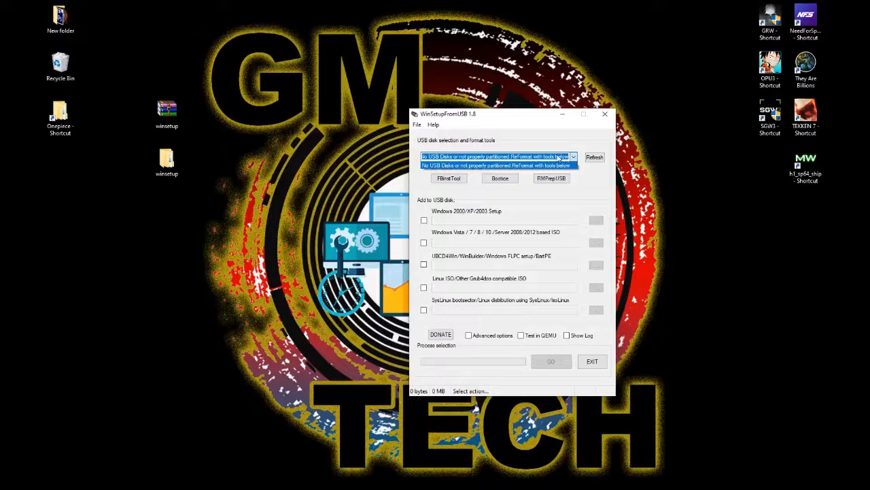
click(591, 156)
click(590, 158)
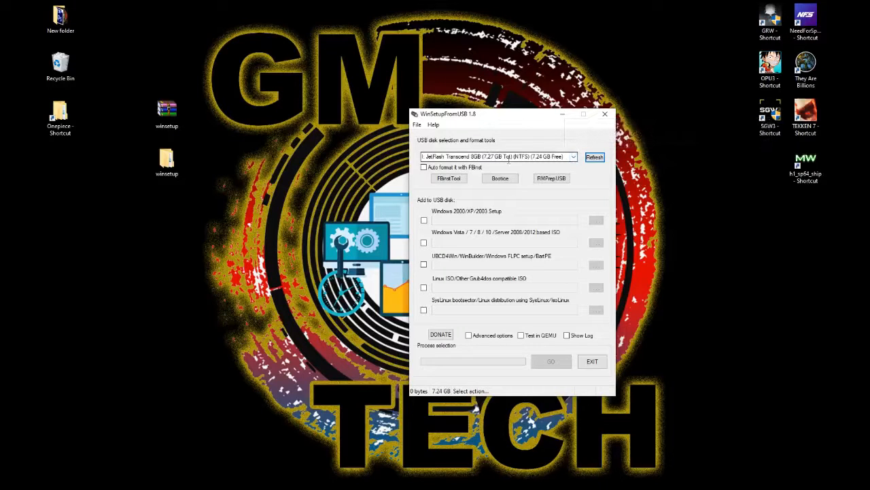
Step: Select the JetFlash Transcend 8GB drive (I:) as the USB disk and enable auto-formatting with FBinst as NTFS
click(573, 157)
click(537, 165)
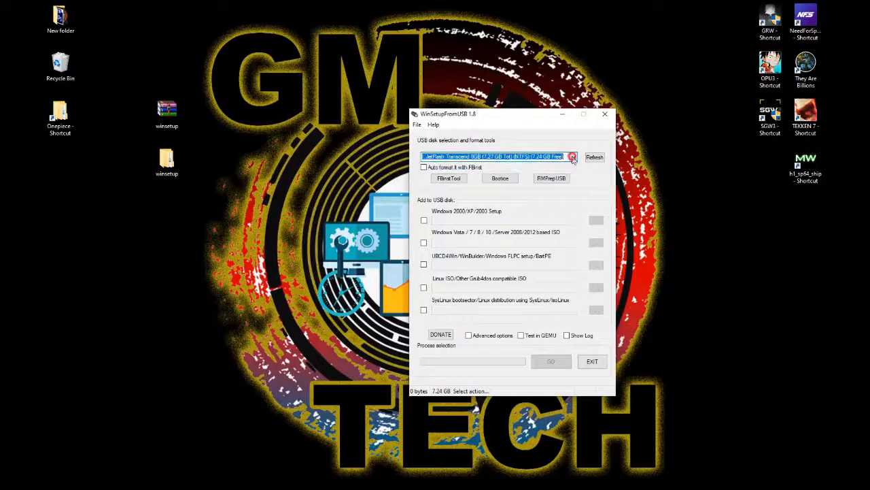
click(423, 168)
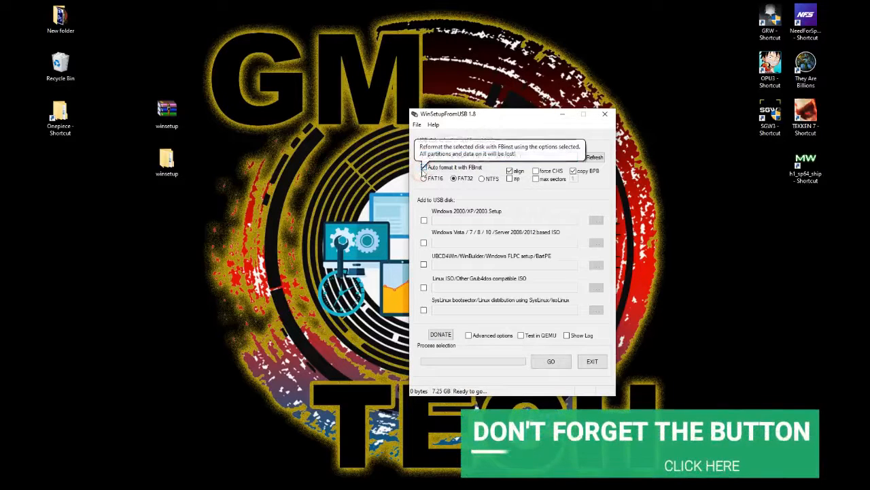
click(481, 179)
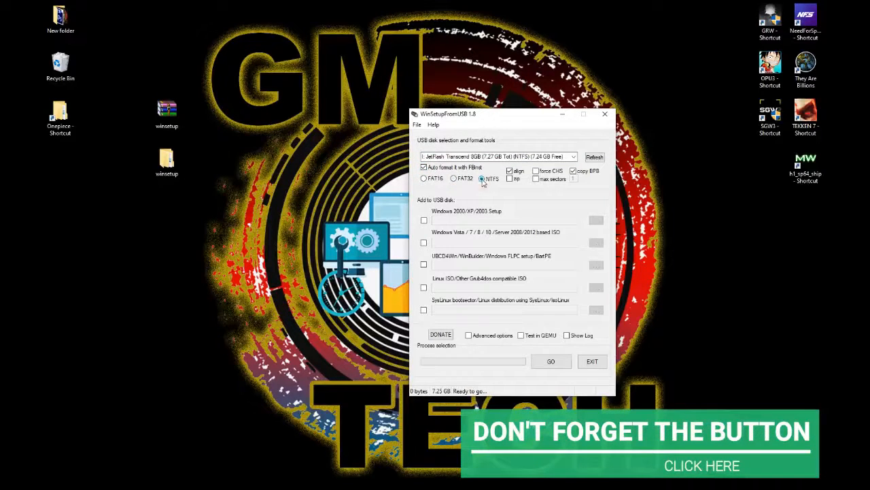
Step: Add the Window7 ISO from the INSTALLER 2020 folder on TUTORIALS (F:) as the Windows Vista/7/8/10 source, accepting the UEFI support notice
click(424, 243)
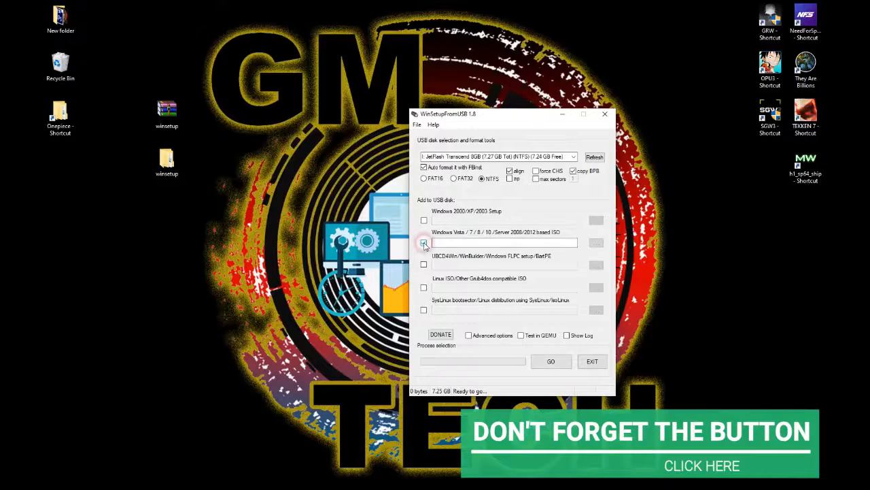
click(596, 244)
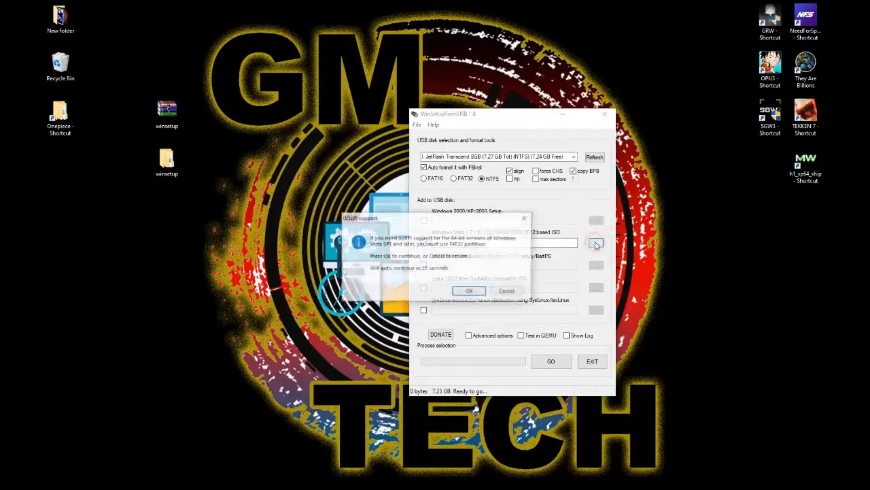
click(470, 290)
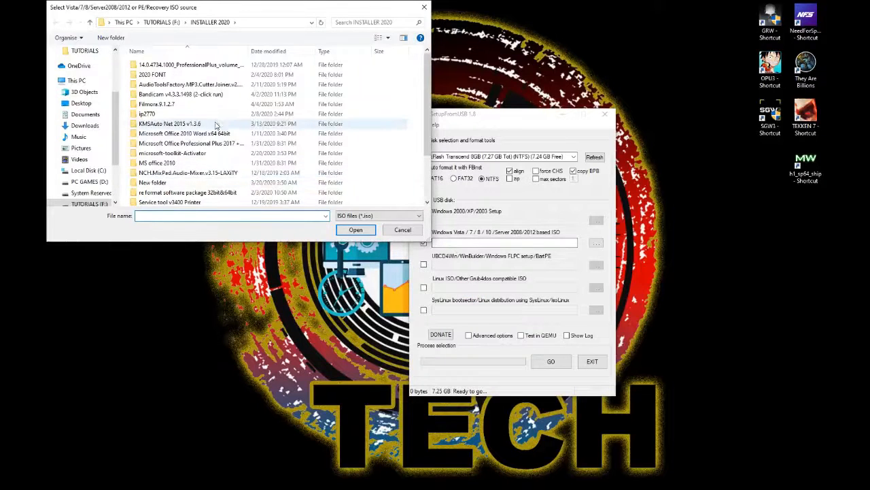
click(73, 80)
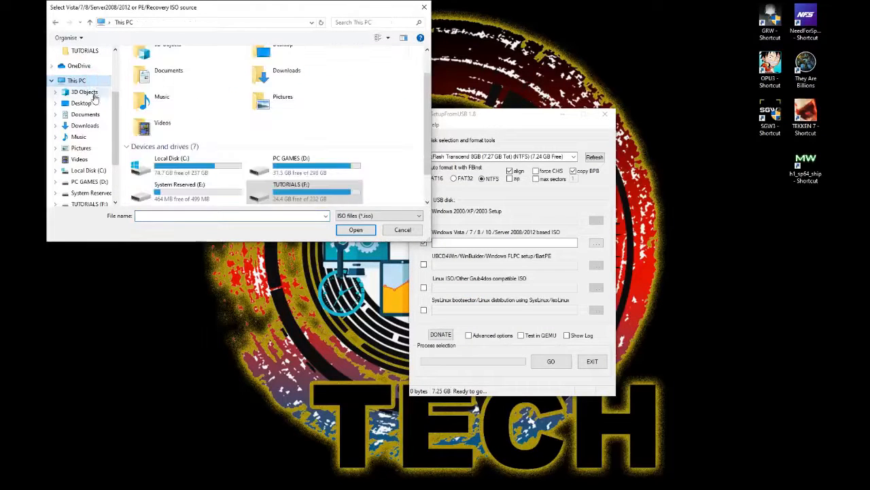
double_click(279, 190)
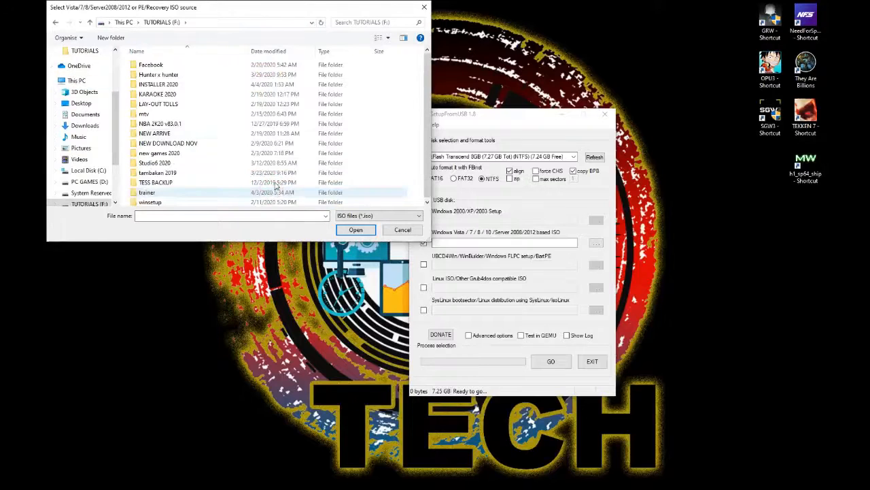
double_click(194, 85)
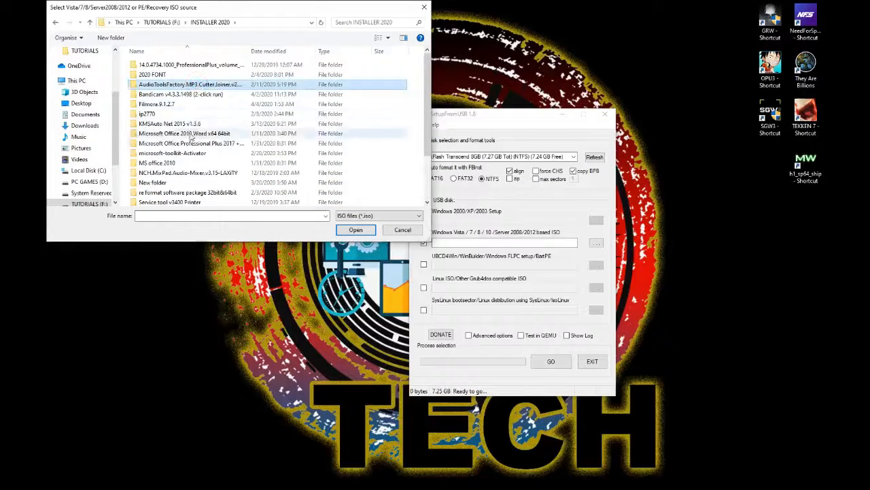
click(163, 201)
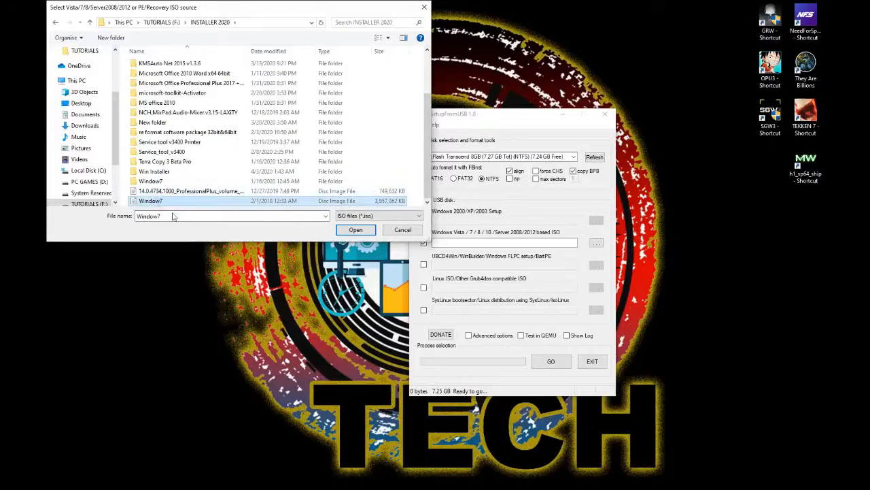
click(347, 230)
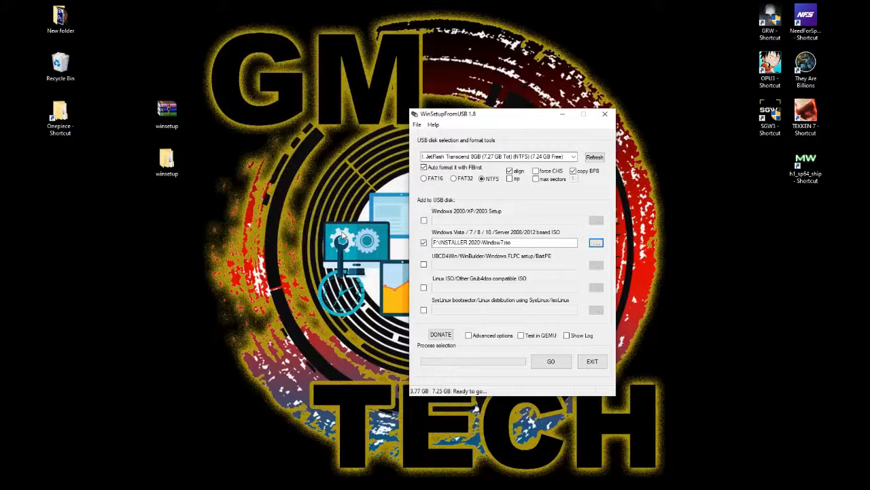
Step: Start building the bootable USB, agree to erase all data on the JetFlash drive, and move the WinSetupFromUSB window aside
click(544, 366)
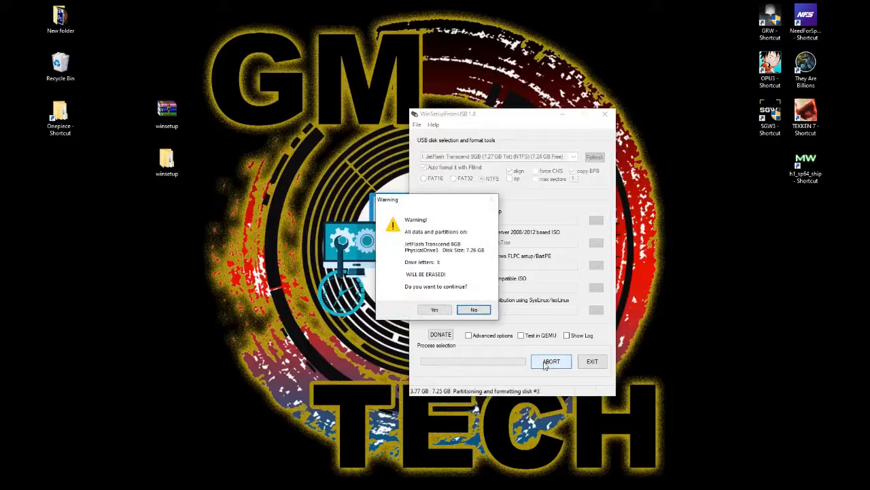
click(439, 310)
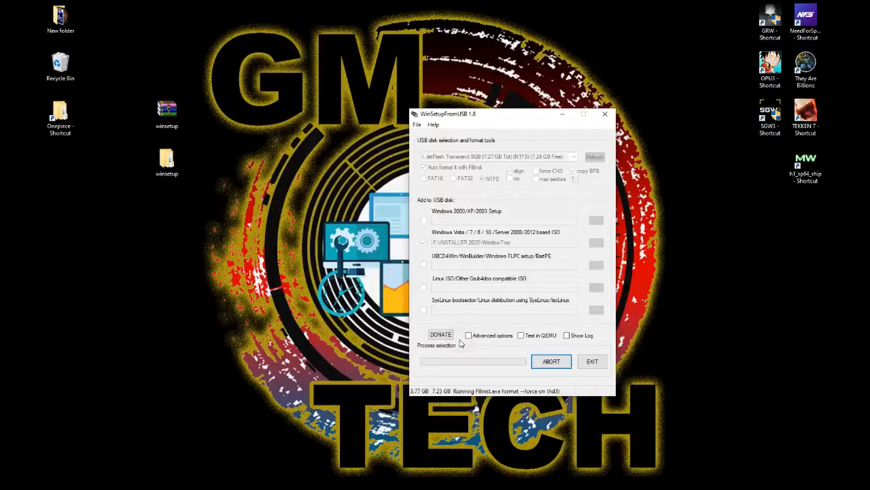
click(505, 121)
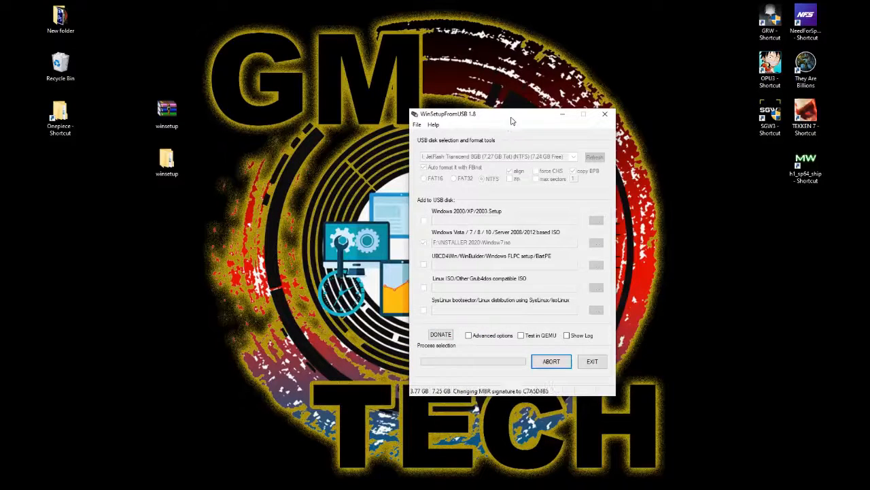
drag(512, 115, 575, 58)
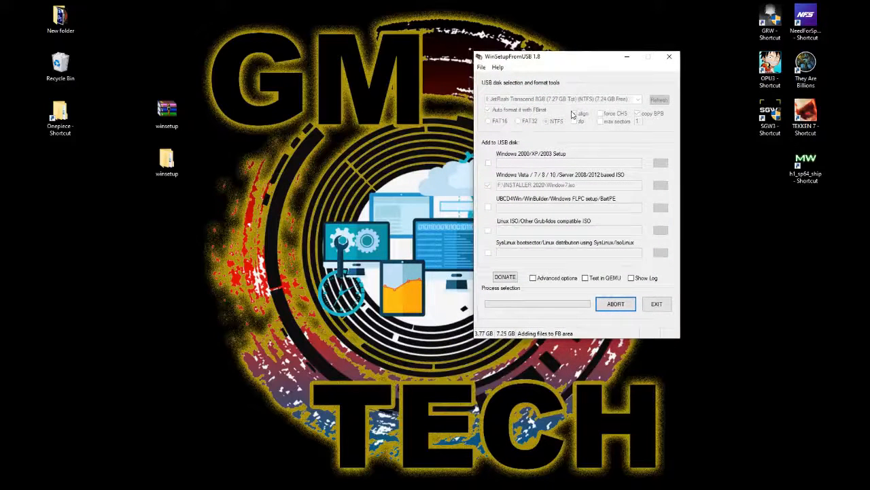